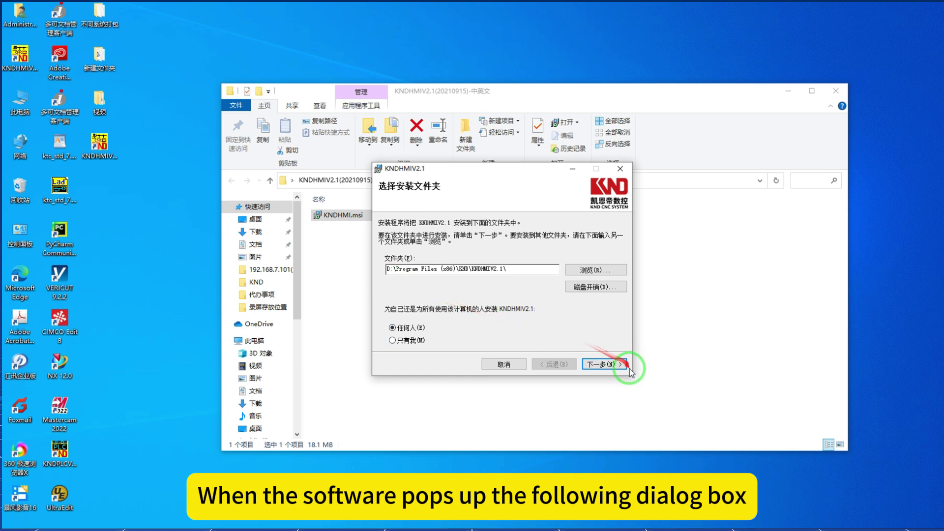
Install KNDHMIV2.1 to the default folder for anyone, with the WinPcap library enabled, and close the installer.
{"action": "left_click", "coordinate": [610, 365]}
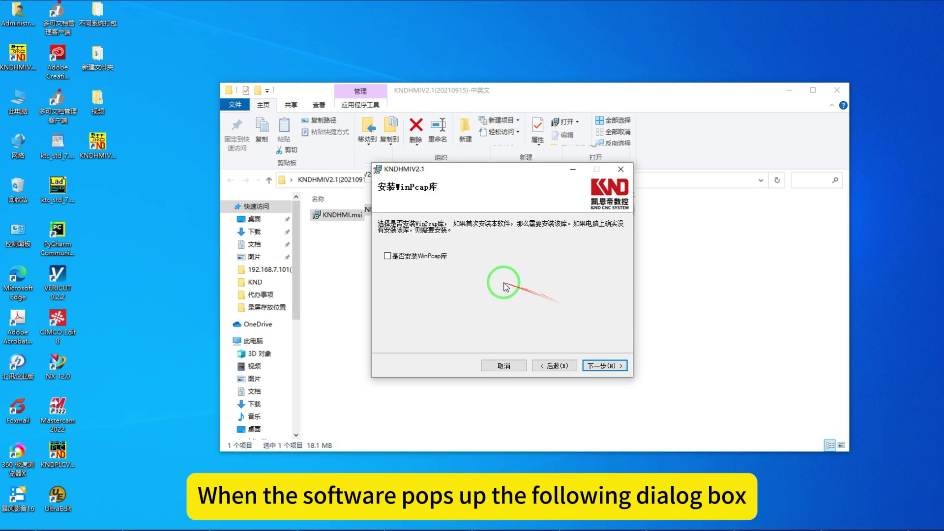
{"action": "left_click", "coordinate": [387, 256]}
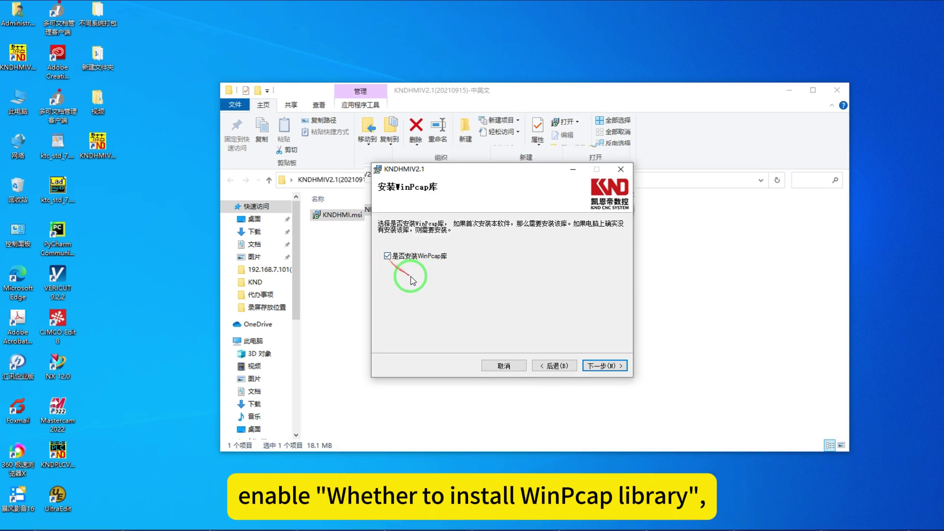
{"action": "left_click", "coordinate": [596, 366]}
{"action": "left_click", "coordinate": [597, 365]}
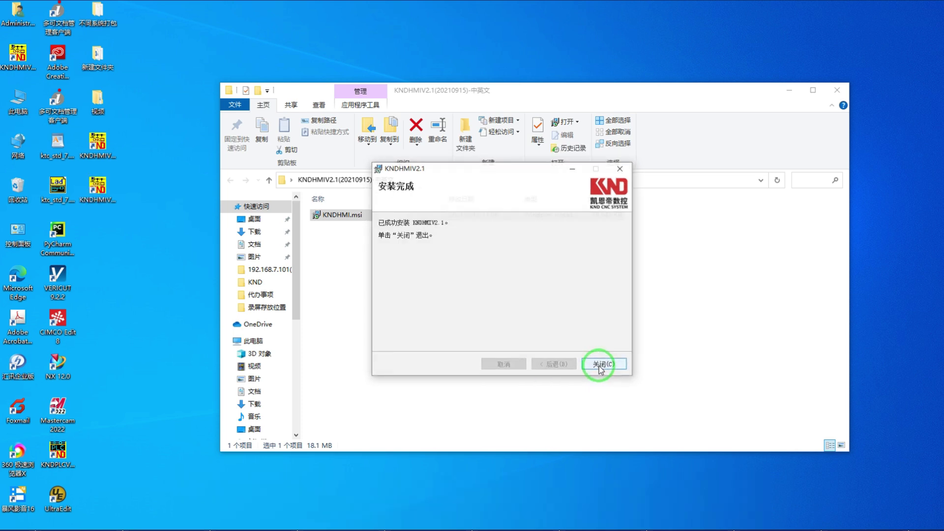
{"action": "left_click", "coordinate": [592, 355]}
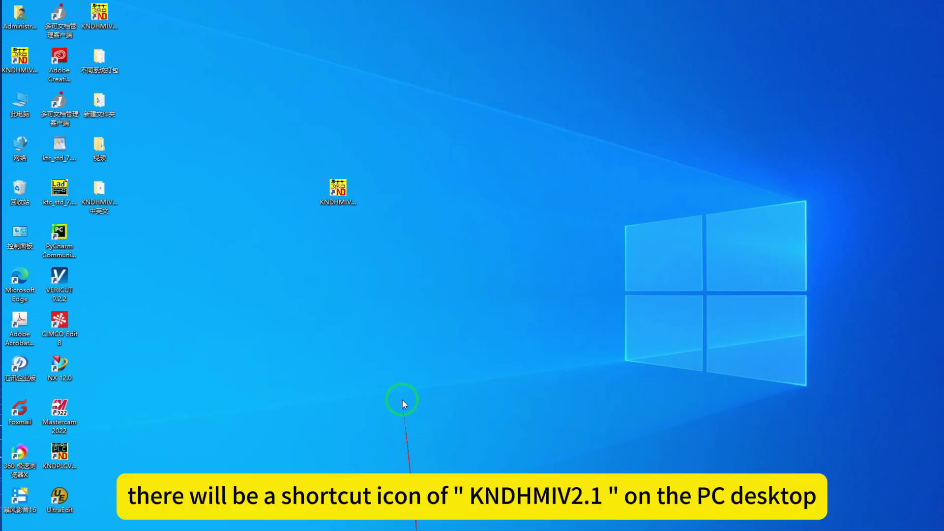
Switch to KNDHMIV2.1 from the desktop, set its default language to English, and restart the software.
{"action": "left_click", "coordinate": [342, 180]}
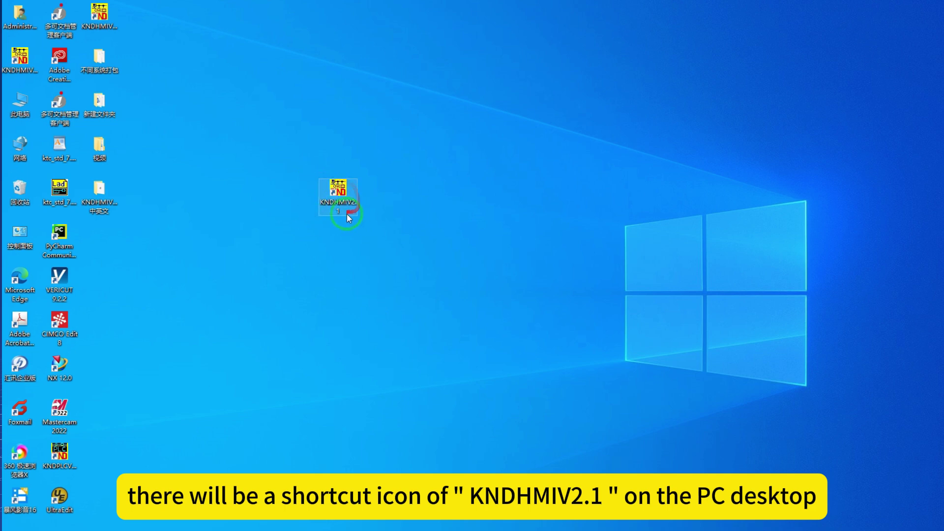
{"action": "double_click", "coordinate": [346, 214]}
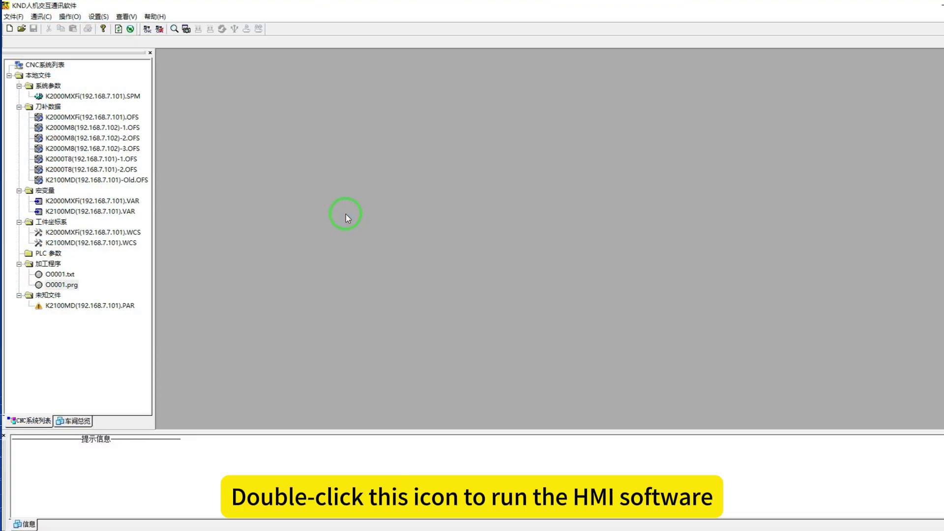
{"action": "left_click", "coordinate": [107, 20]}
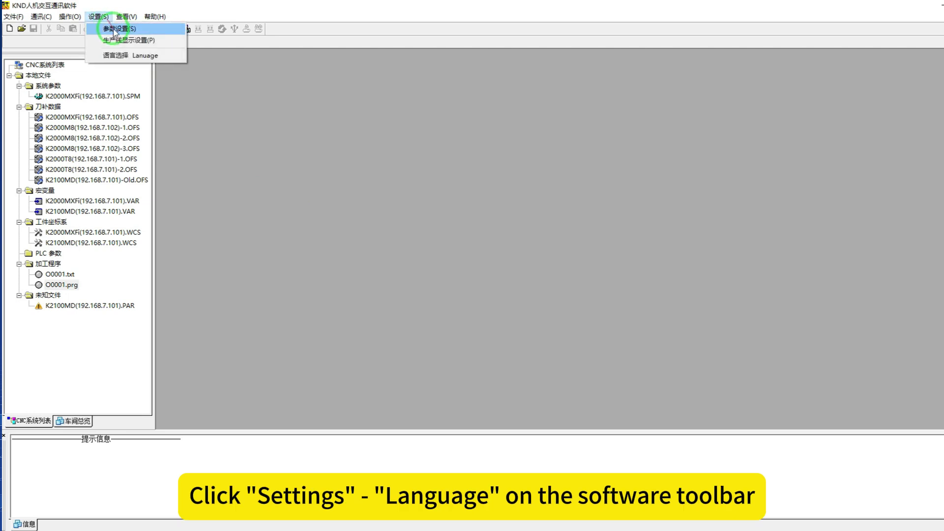
{"action": "left_click", "coordinate": [120, 56]}
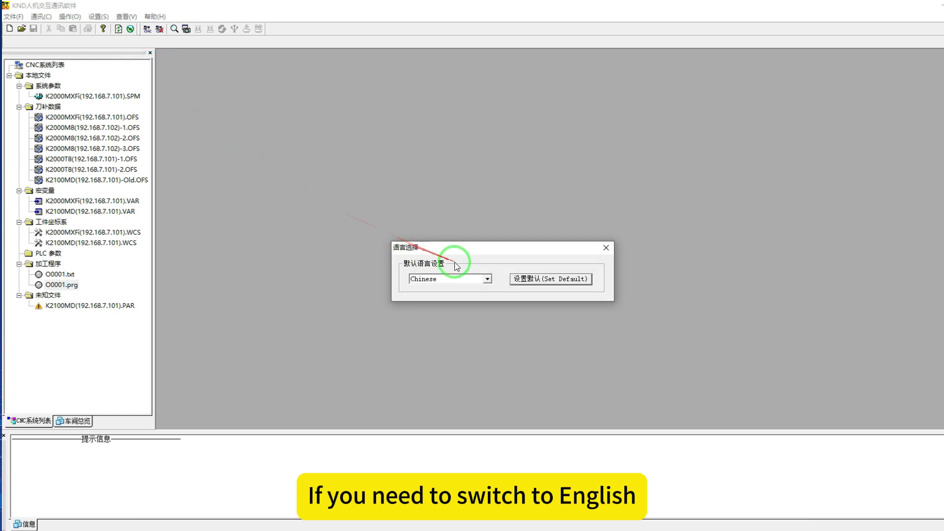
{"action": "left_click", "coordinate": [487, 279]}
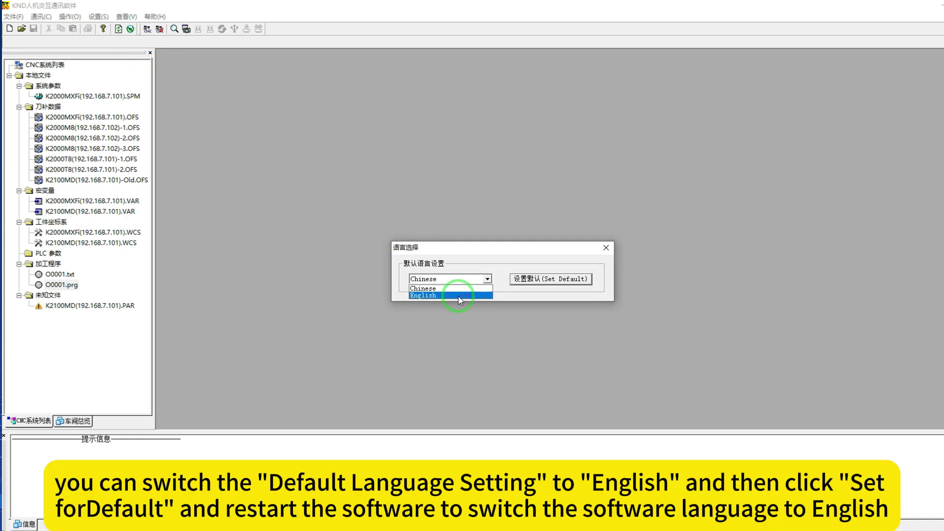
{"action": "left_click", "coordinate": [447, 296]}
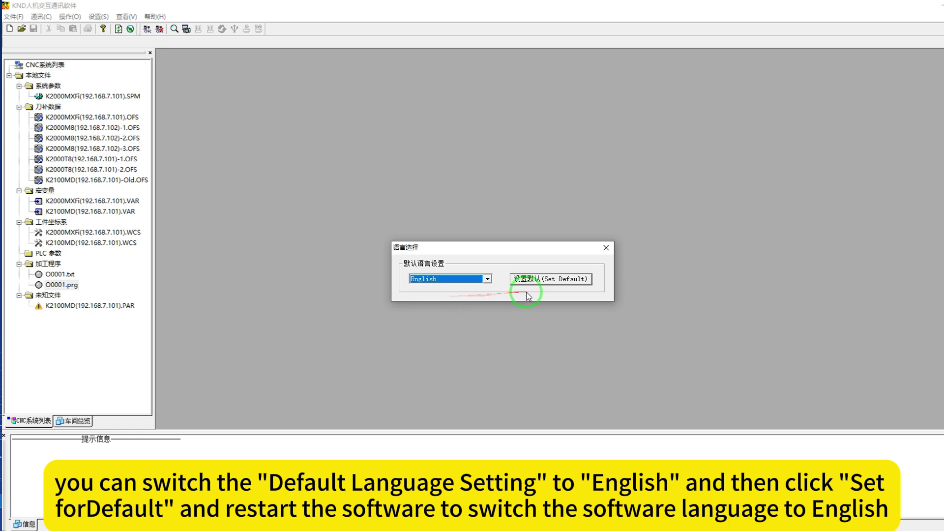
{"action": "left_click", "coordinate": [550, 279]}
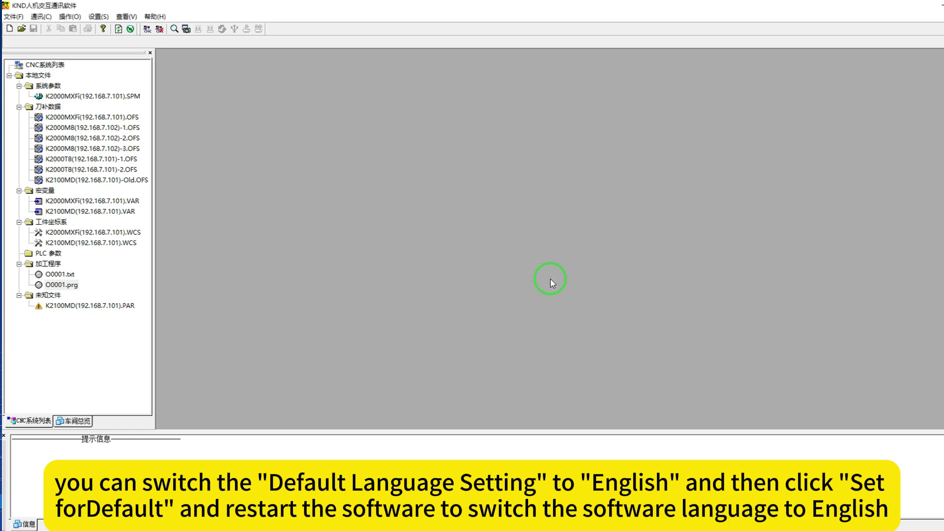
{"action": "left_click", "coordinate": [943, 5]}
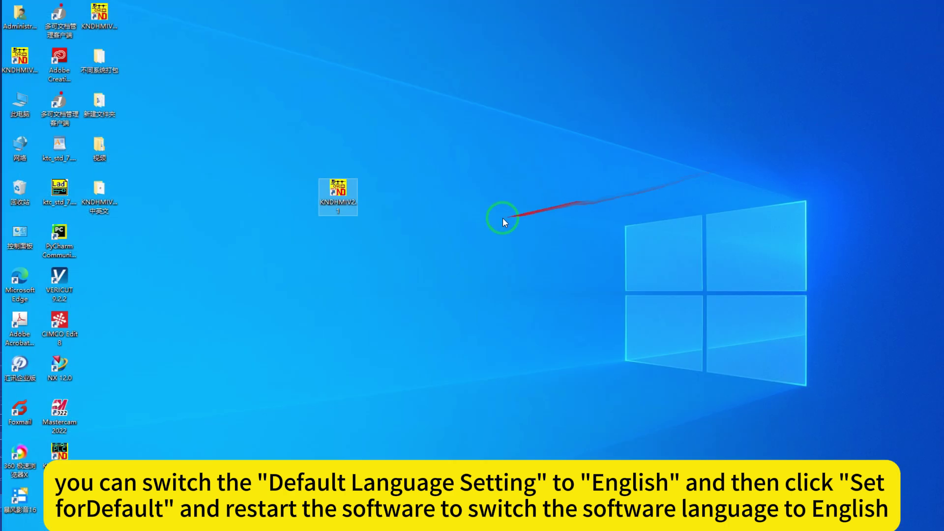
{"action": "double_click", "coordinate": [338, 199]}
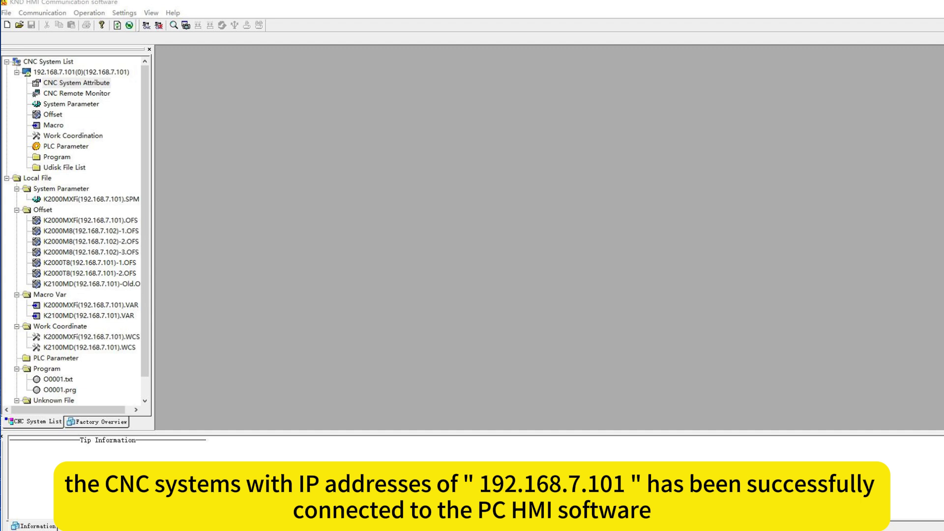
Inspect the rename dialog of the CNC system at 192.168.7.101 and open its CNC system attributes.
{"action": "right_click", "coordinate": [123, 73]}
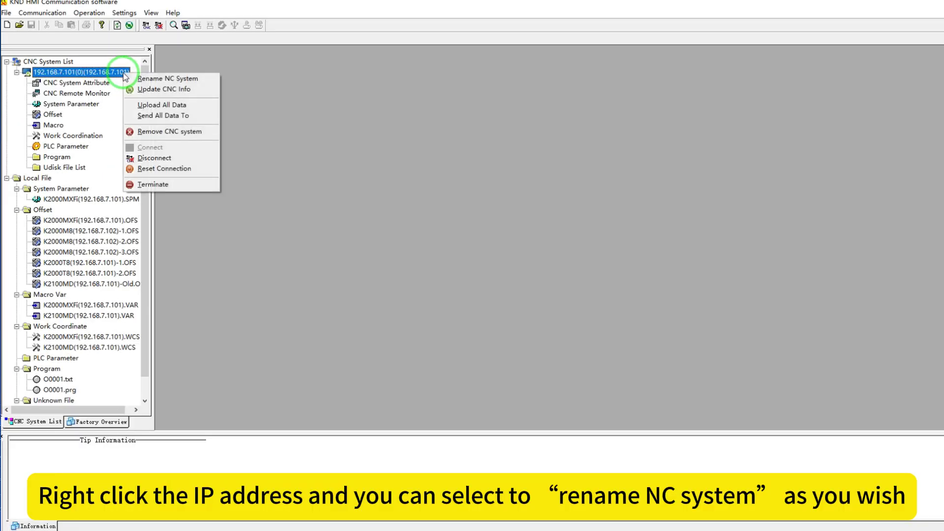
{"action": "left_click", "coordinate": [201, 81]}
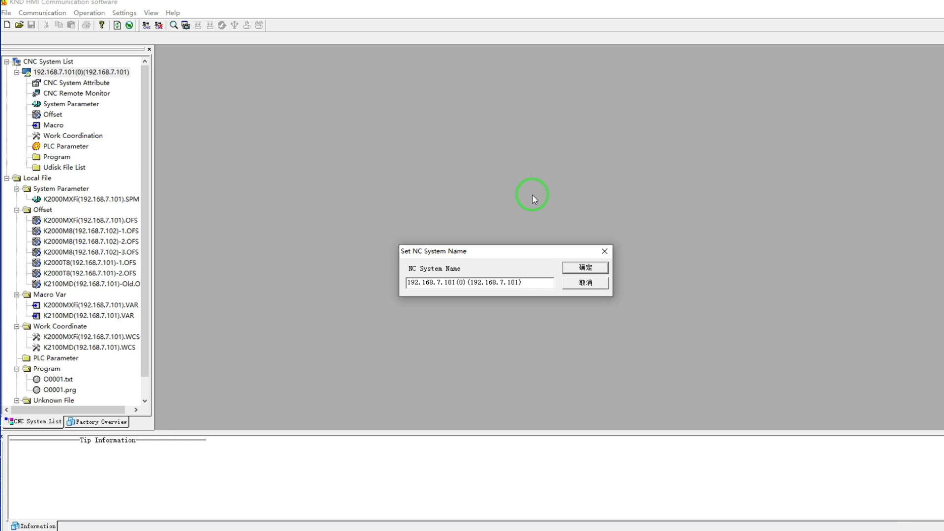
{"action": "left_click", "coordinate": [604, 252]}
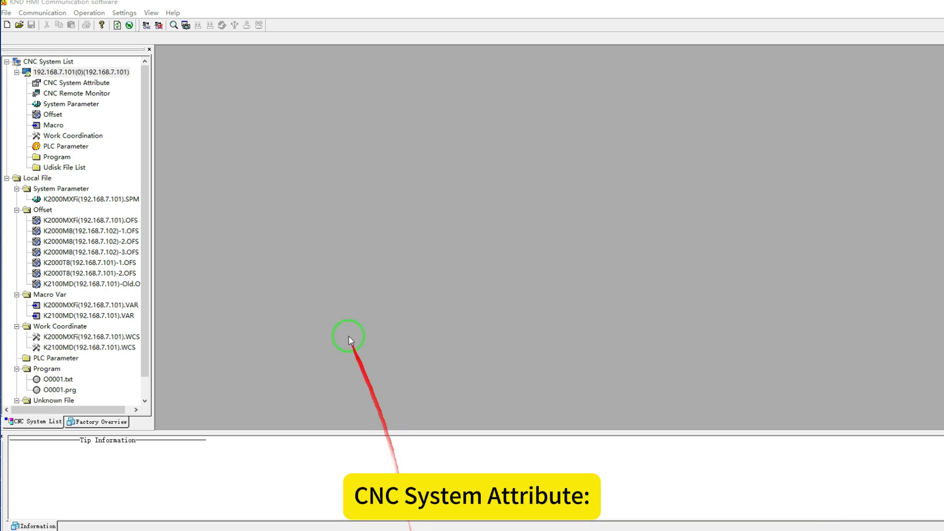
{"action": "double_click", "coordinate": [110, 83]}
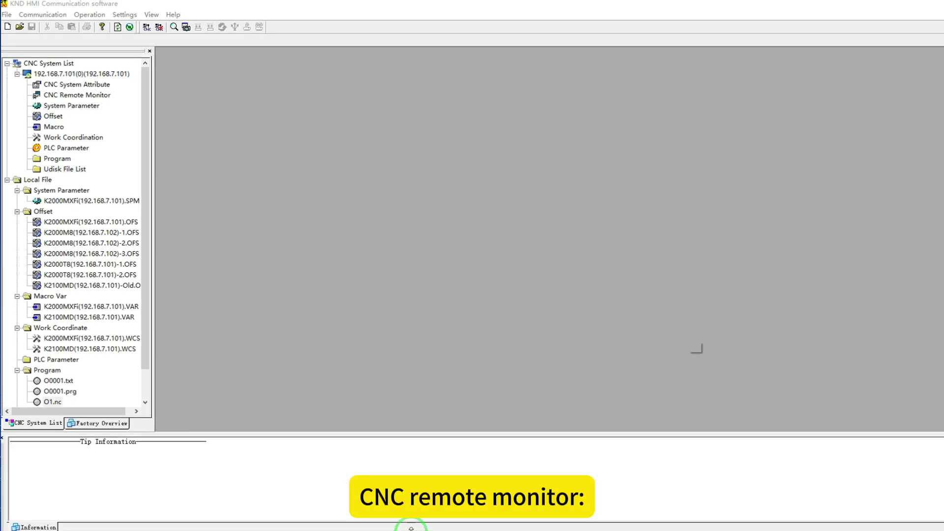
Disable using the REST API to get CNC information in the software settings.
{"action": "left_click", "coordinate": [132, 18]}
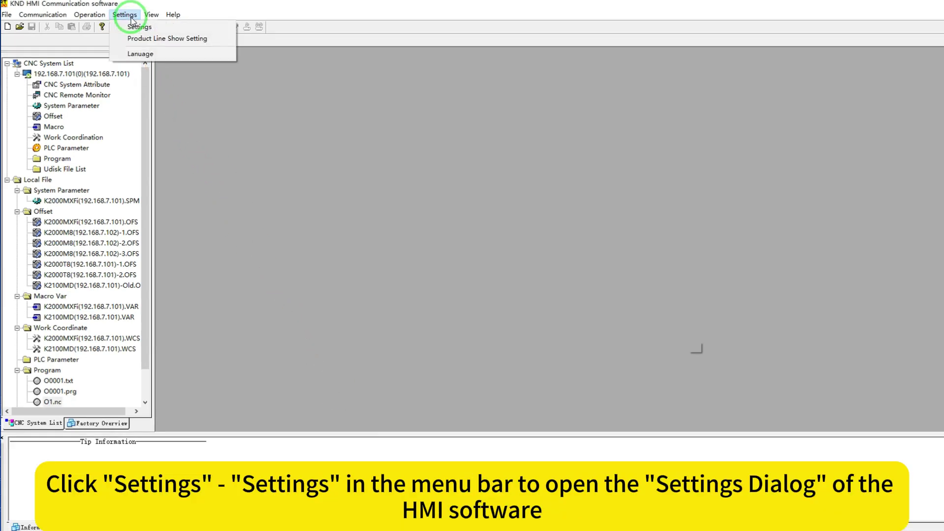
{"action": "left_click", "coordinate": [174, 27]}
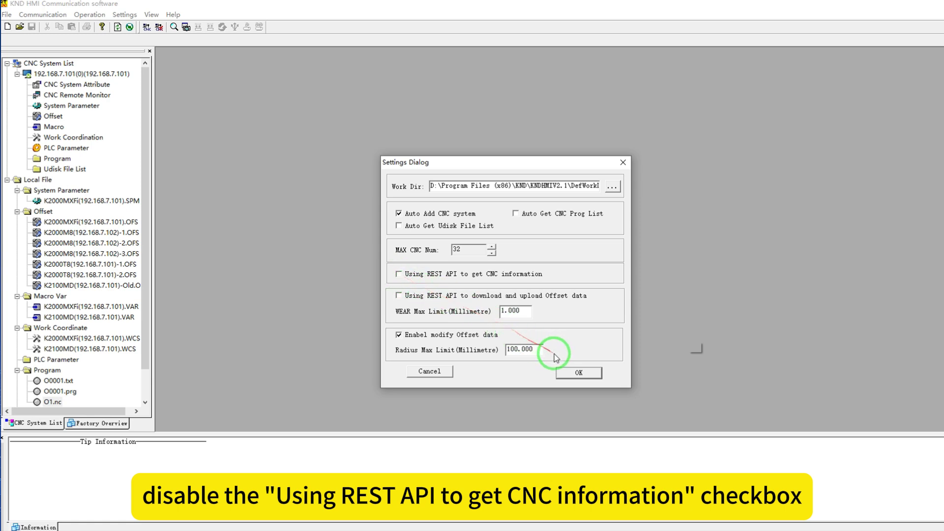
{"action": "left_click", "coordinate": [574, 374]}
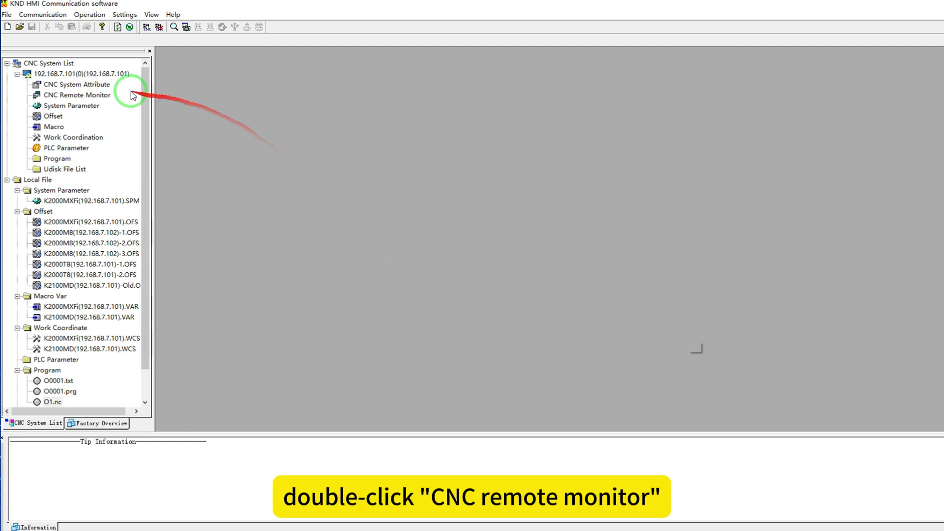
Open the remote monitor of the CNC system and view its program, offset and parameter pages.
{"action": "double_click", "coordinate": [77, 95]}
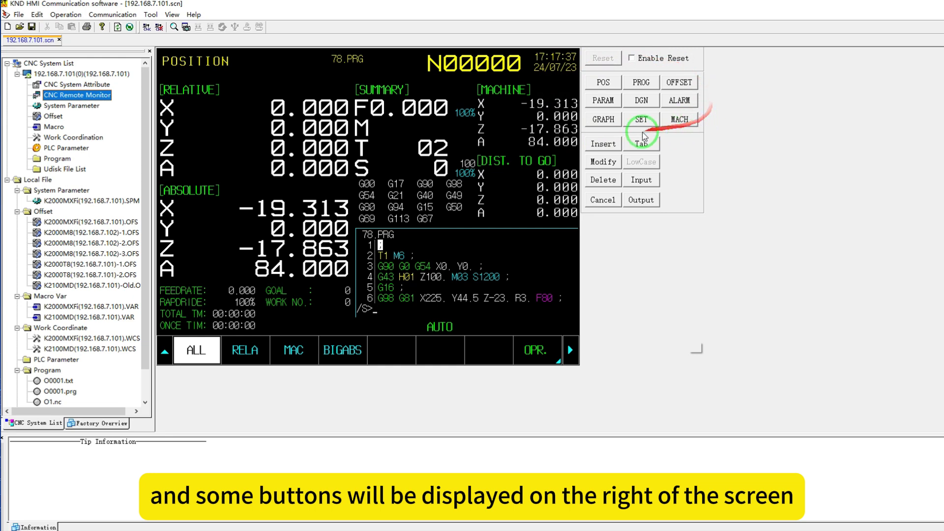
{"action": "left_click", "coordinate": [637, 84]}
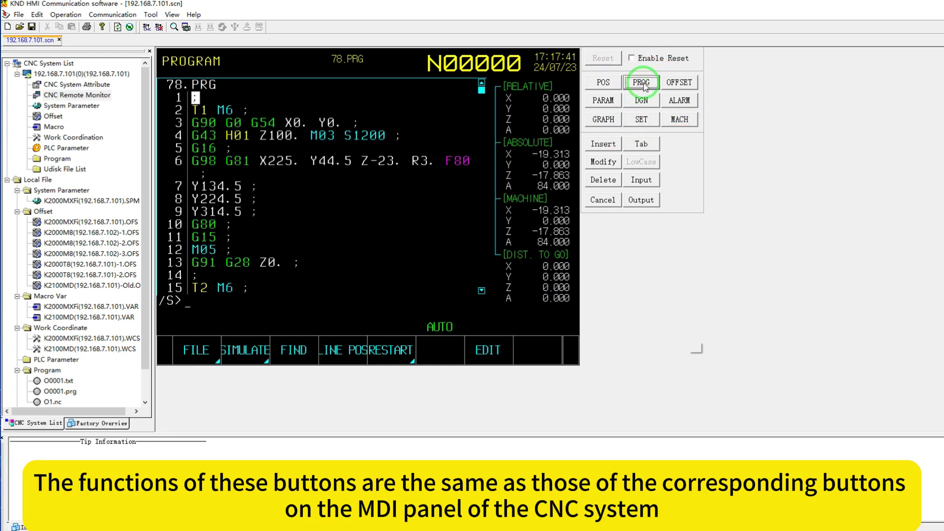
{"action": "left_click", "coordinate": [669, 83]}
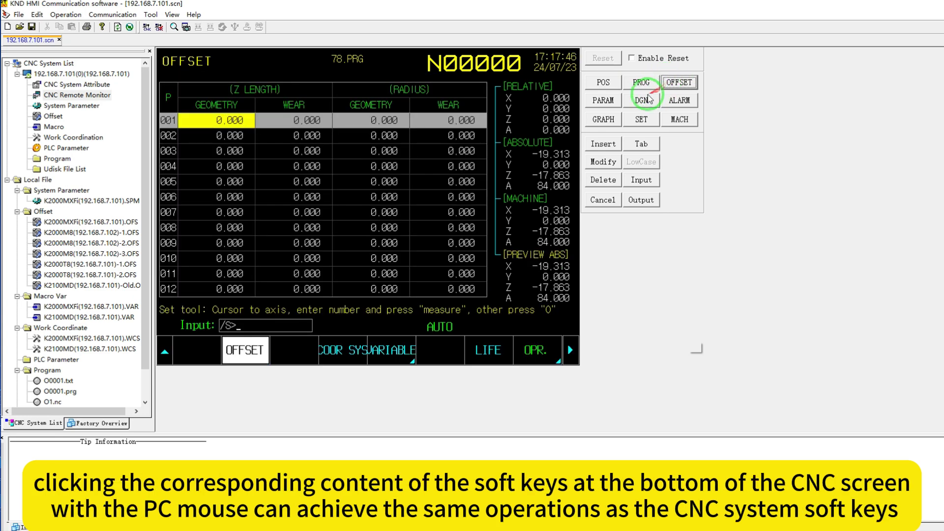
{"action": "left_click", "coordinate": [615, 102]}
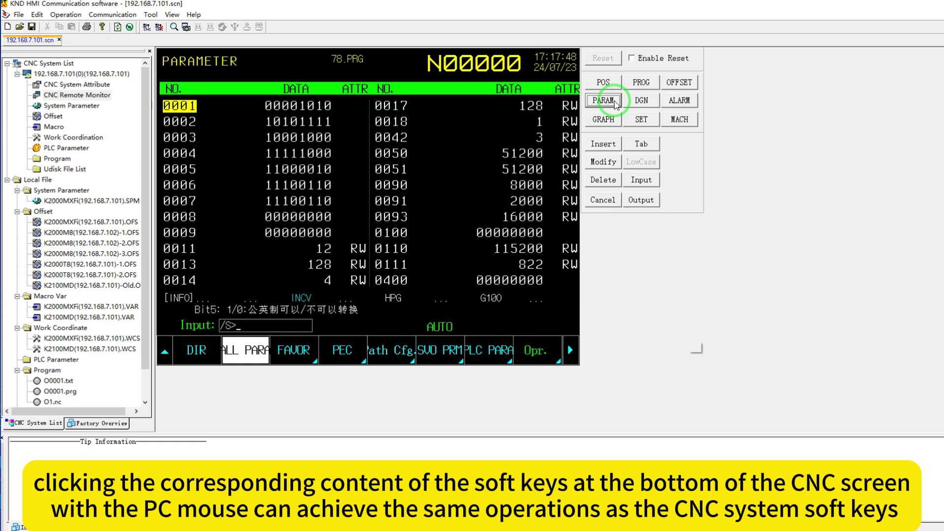
Examine the parameter directory, PEC, path configuration, servo and all-parameter pages of the remote CNC screen.
{"action": "left_click", "coordinate": [197, 351]}
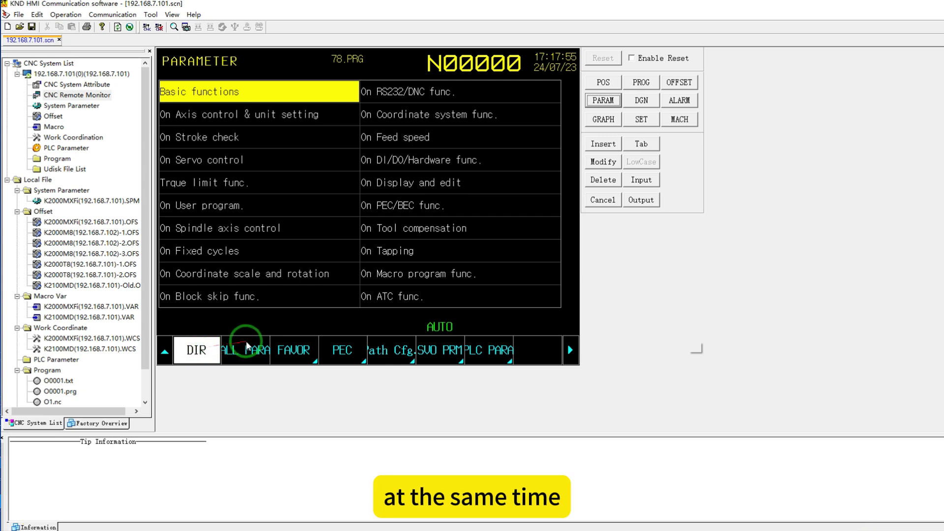
{"action": "left_click", "coordinate": [338, 351]}
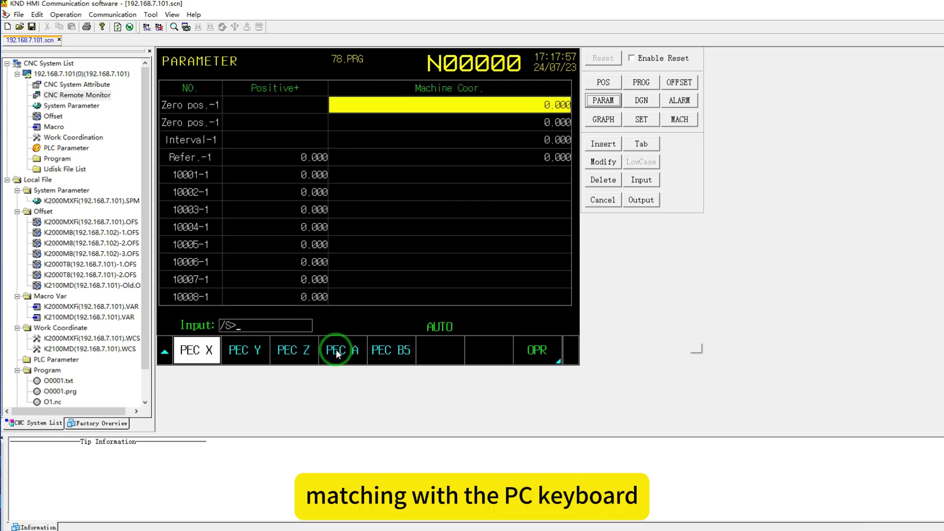
{"action": "left_click", "coordinate": [166, 350]}
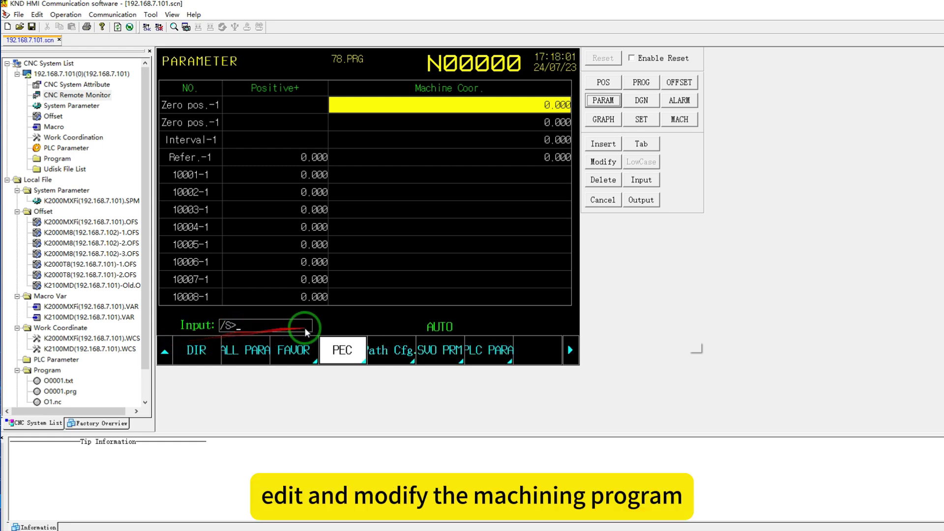
{"action": "left_click", "coordinate": [379, 350]}
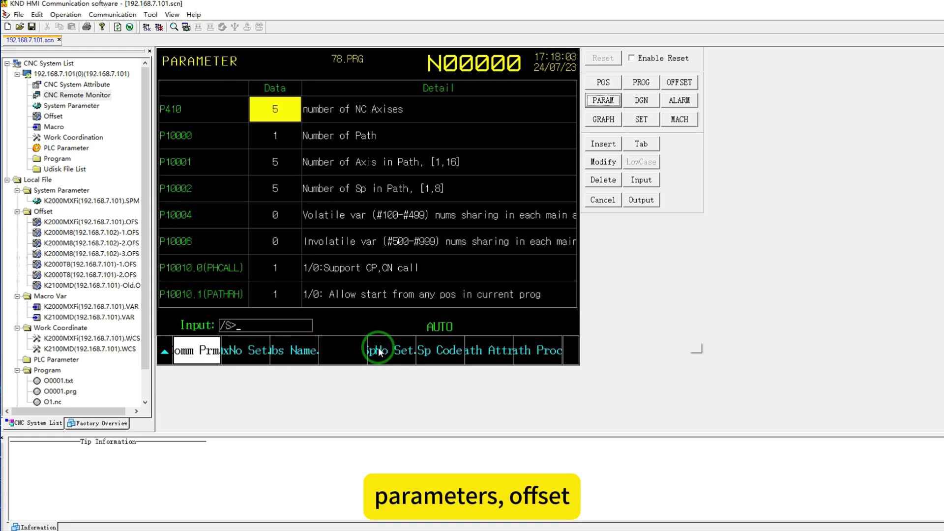
{"action": "left_click", "coordinate": [164, 350]}
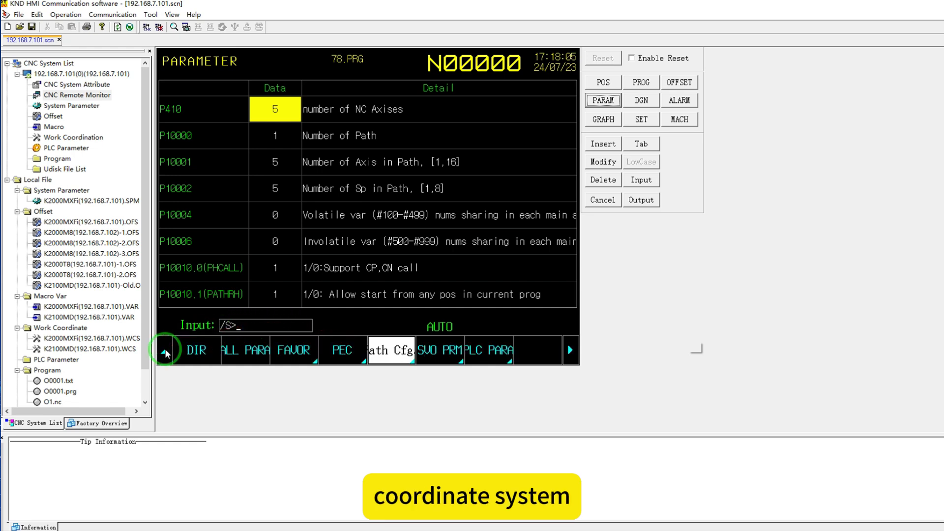
{"action": "left_click", "coordinate": [433, 351]}
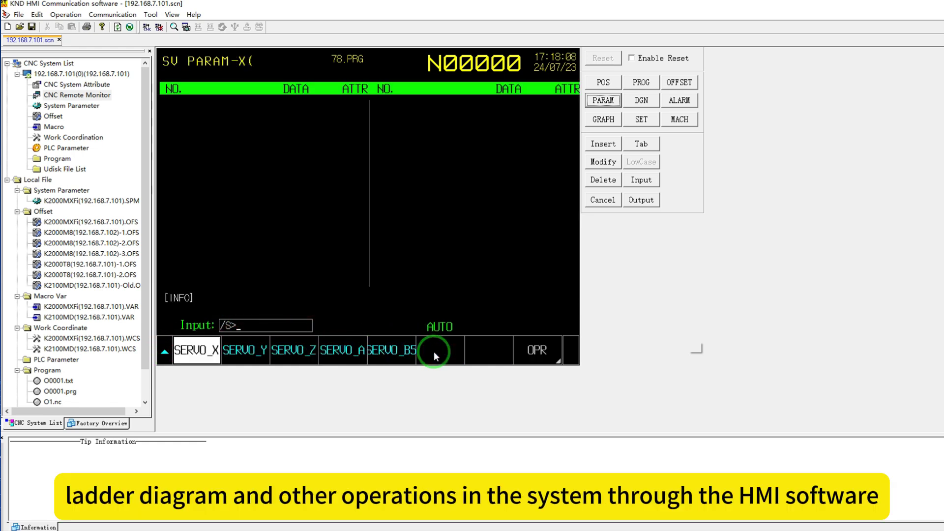
{"action": "left_click", "coordinate": [165, 350]}
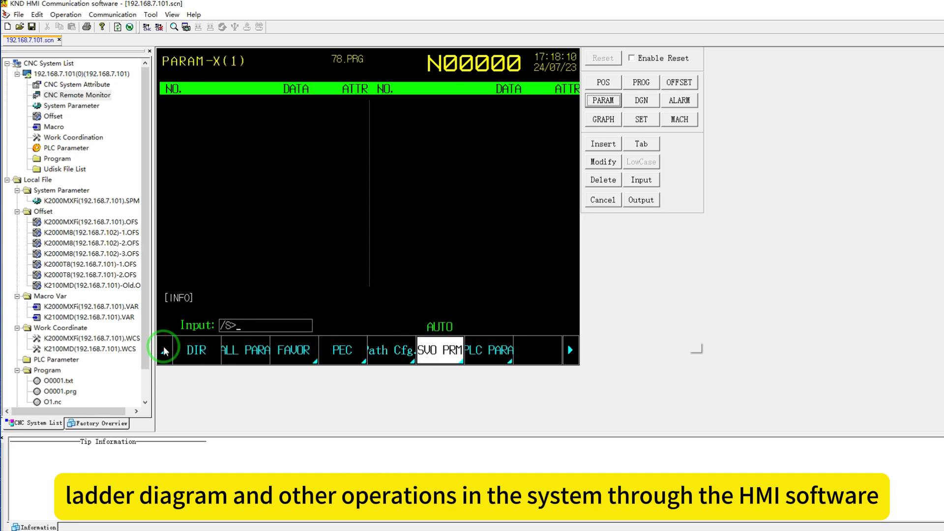
{"action": "left_click", "coordinate": [230, 350]}
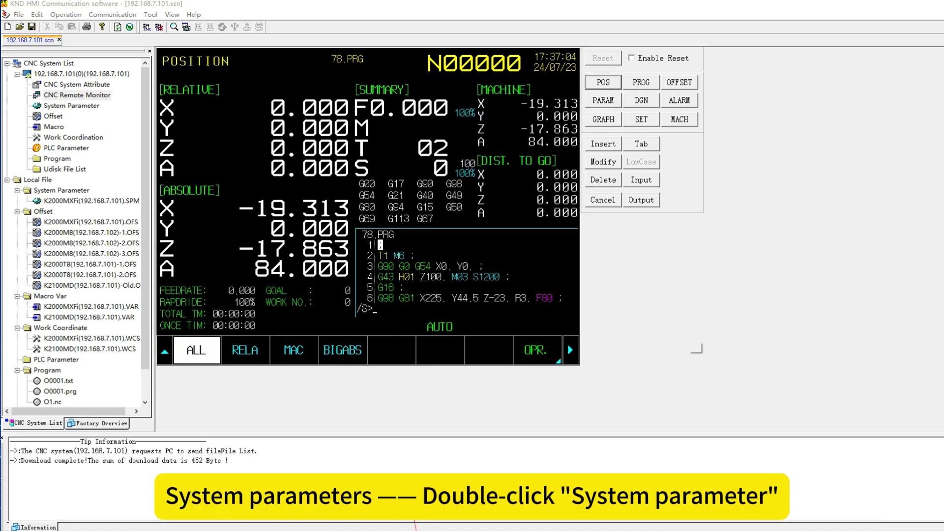
Upload the system parameters from the CNC system at 192.168.7.101 and check the actions offered for them.
{"action": "double_click", "coordinate": [74, 106]}
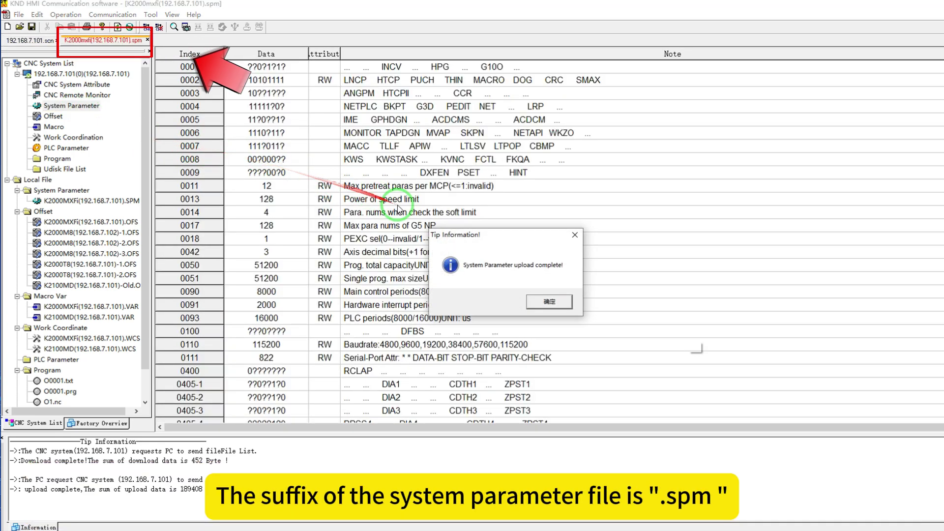
{"action": "left_click", "coordinate": [536, 302]}
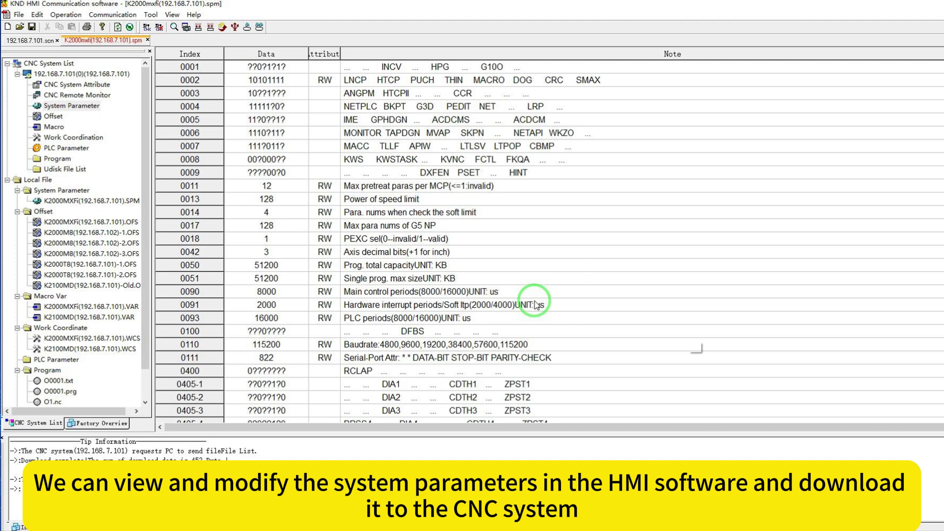
{"action": "right_click", "coordinate": [93, 41]}
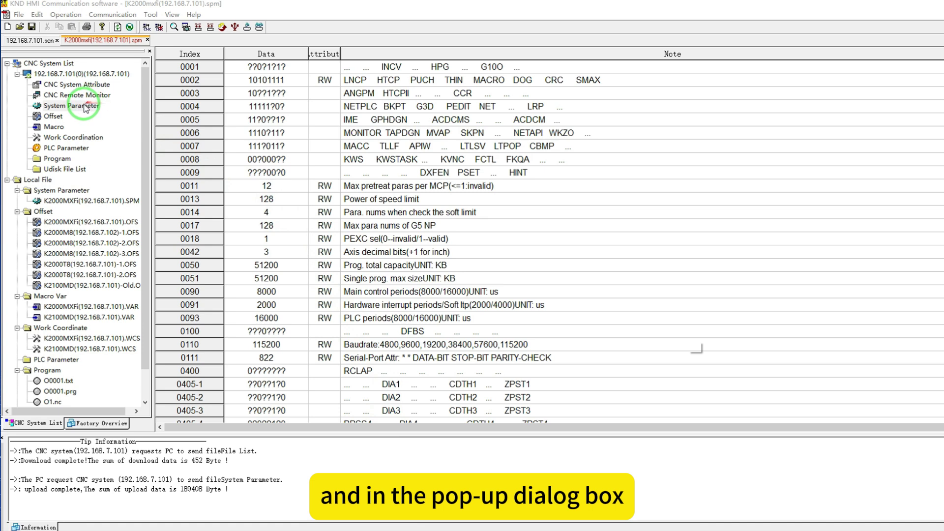
{"action": "right_click", "coordinate": [85, 107]}
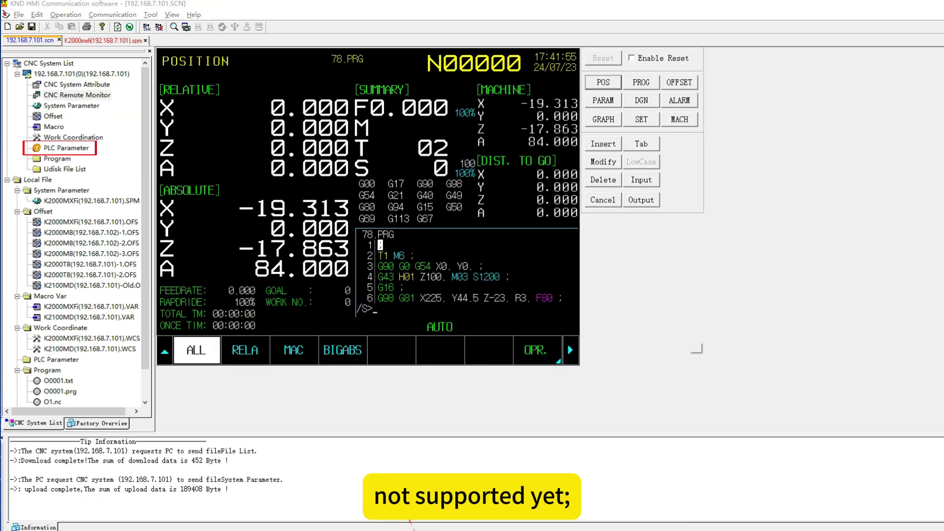
Refresh the program list of the CNC system at 192.168.7.101 and check the actions offered for its Program directory.
{"action": "left_click", "coordinate": [62, 161]}
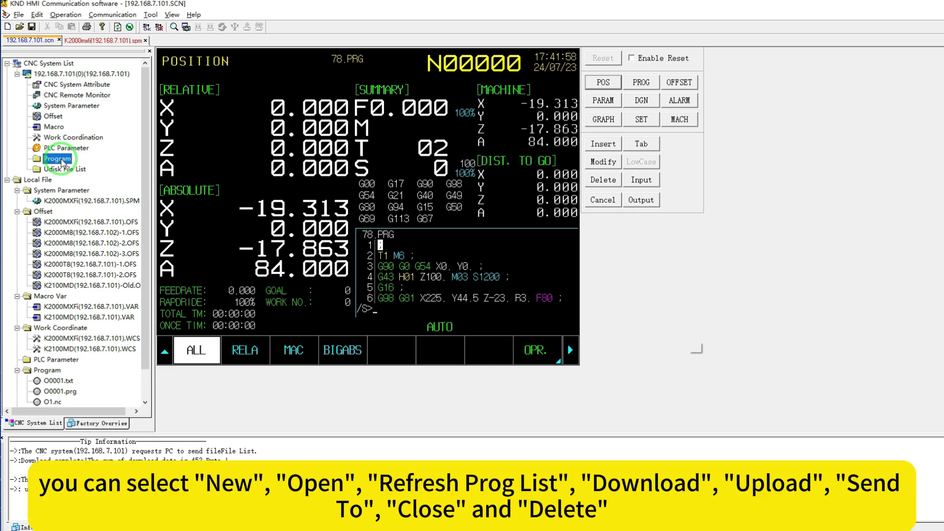
{"action": "right_click", "coordinate": [62, 161]}
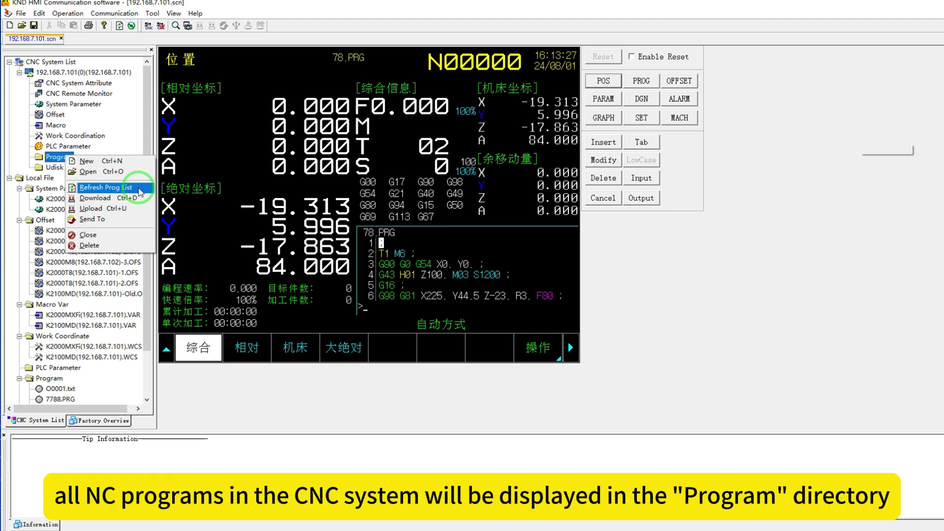
{"action": "left_click", "coordinate": [139, 191]}
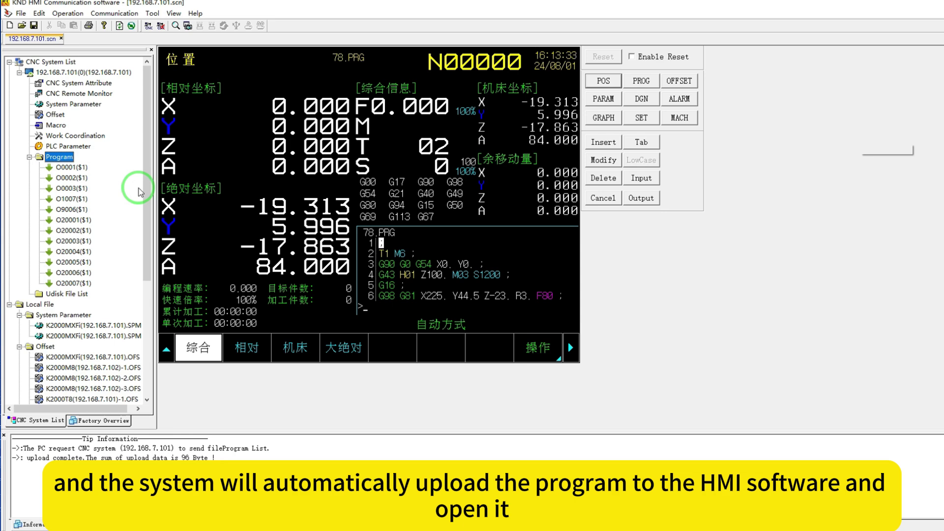
{"action": "right_click", "coordinate": [68, 157]}
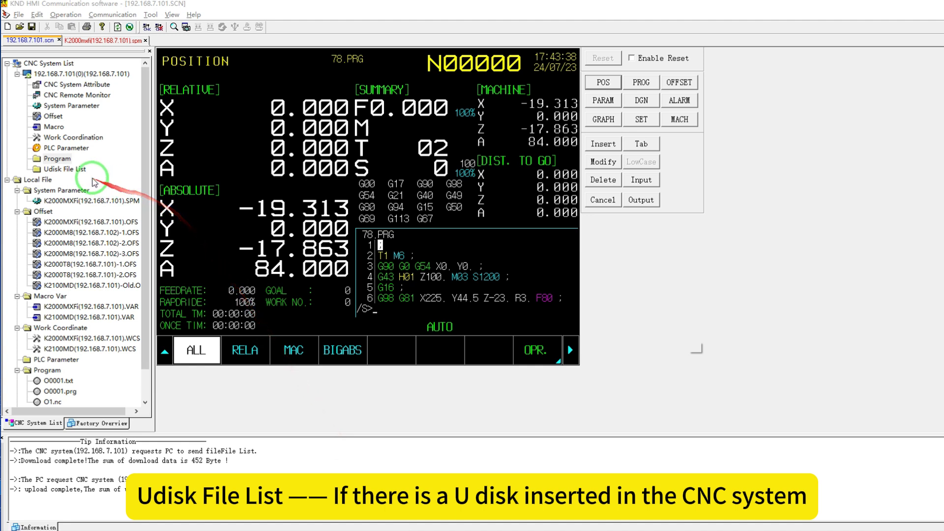
Refresh the Udisk file list of the CNC system at 192.168.7.101.
{"action": "left_click", "coordinate": [78, 172]}
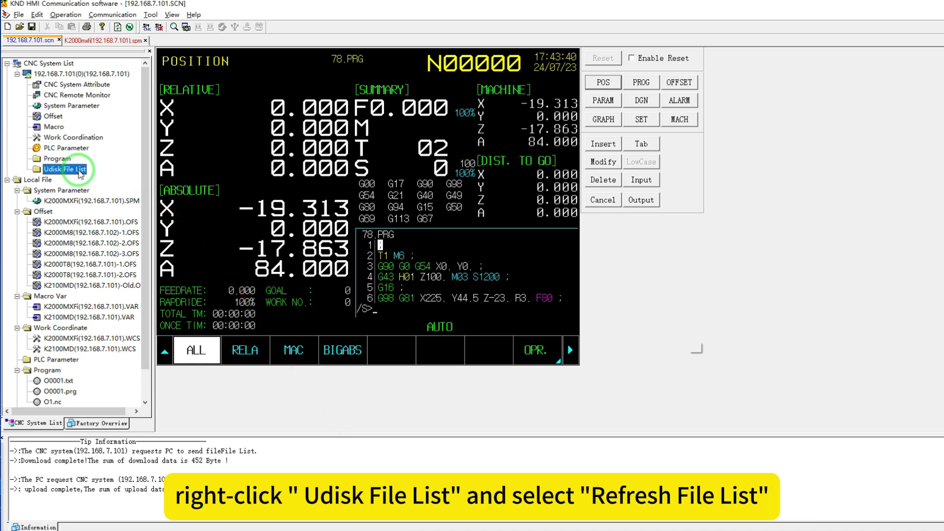
{"action": "right_click", "coordinate": [80, 174]}
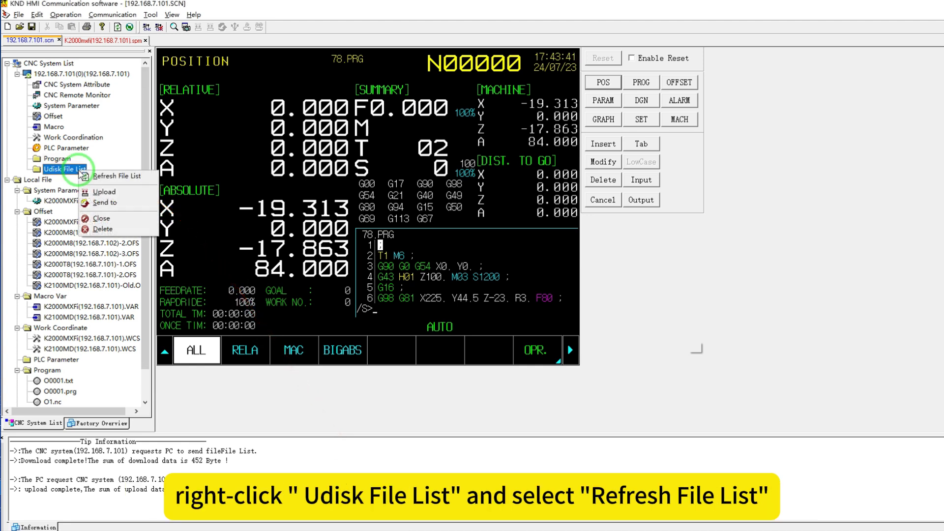
{"action": "left_click", "coordinate": [145, 177]}
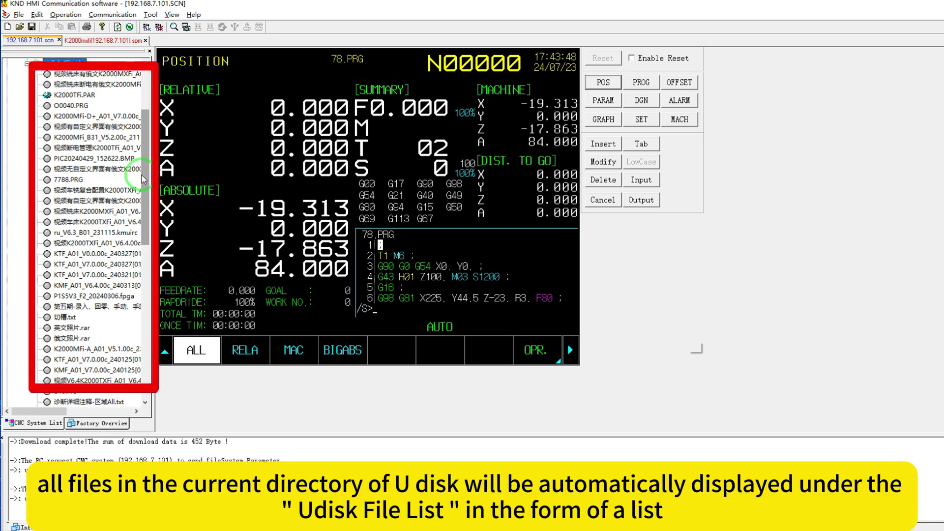
Upload 7788.PRG from the Udisk file list to the working directory on the PC.
{"action": "left_click", "coordinate": [75, 180]}
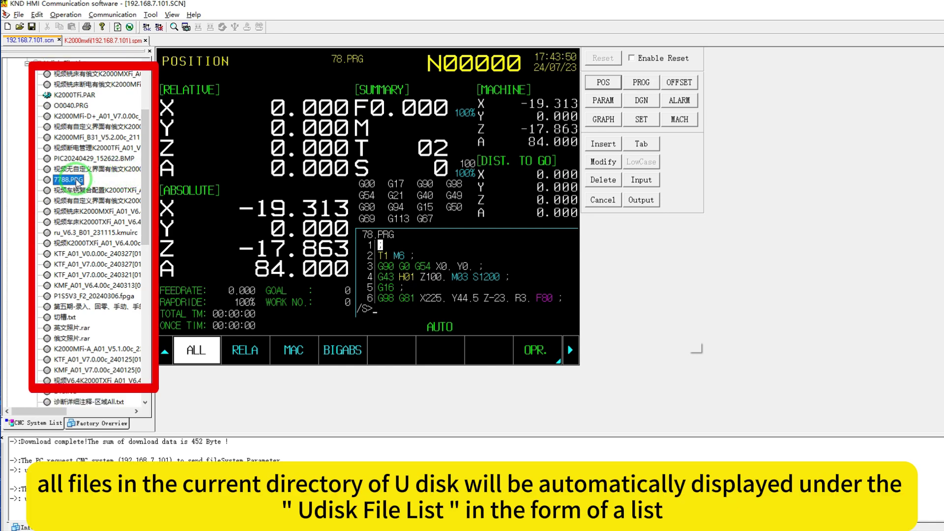
{"action": "right_click", "coordinate": [70, 182]}
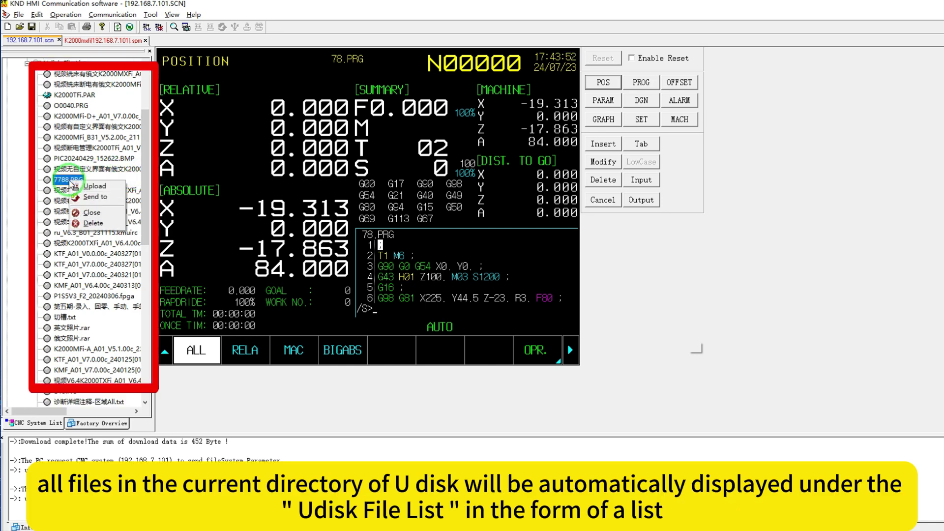
{"action": "left_click", "coordinate": [113, 190]}
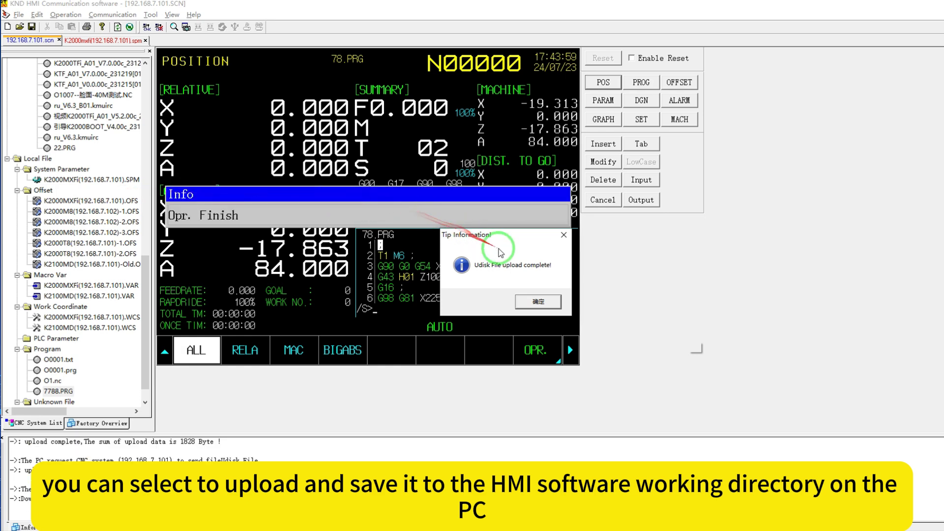
{"action": "left_click", "coordinate": [540, 302]}
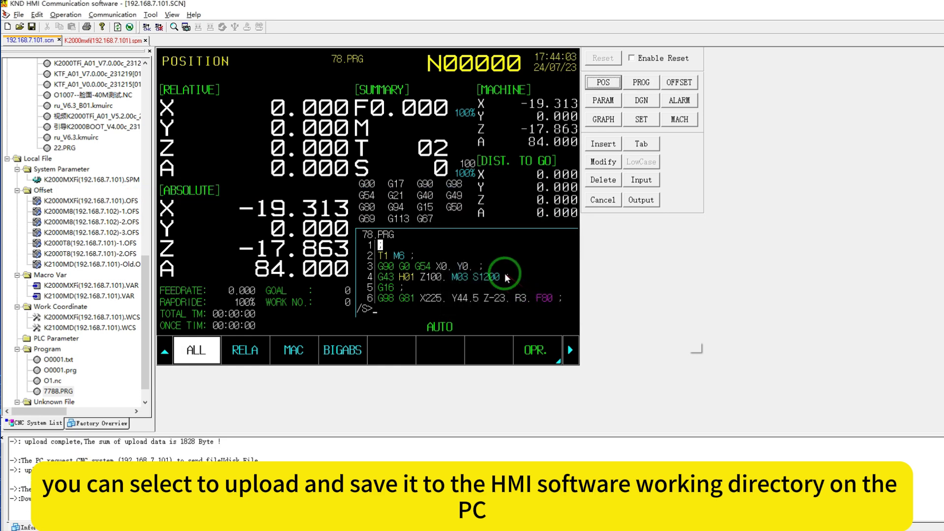
Open the working directory and examine the Work Dir option in the Settings Dialog, including its folder selection.
{"action": "left_click", "coordinate": [73, 18]}
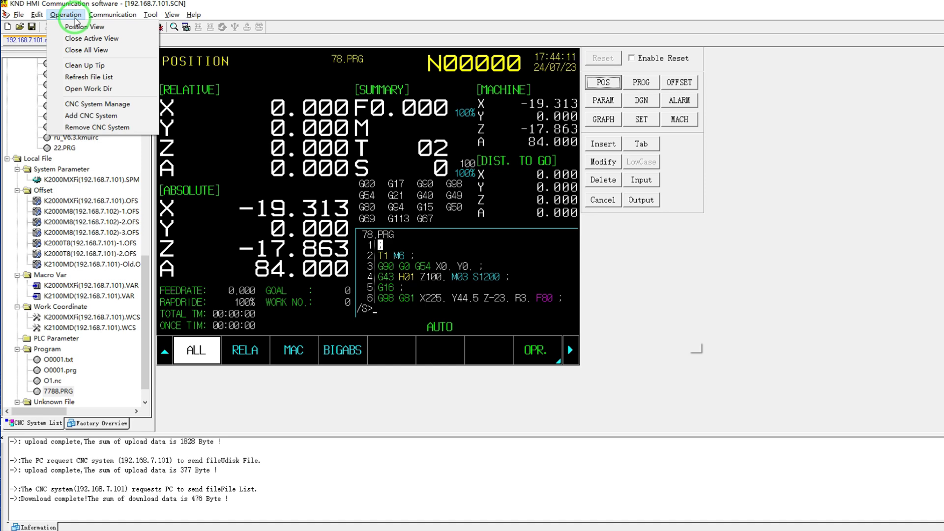
{"action": "left_click", "coordinate": [108, 90]}
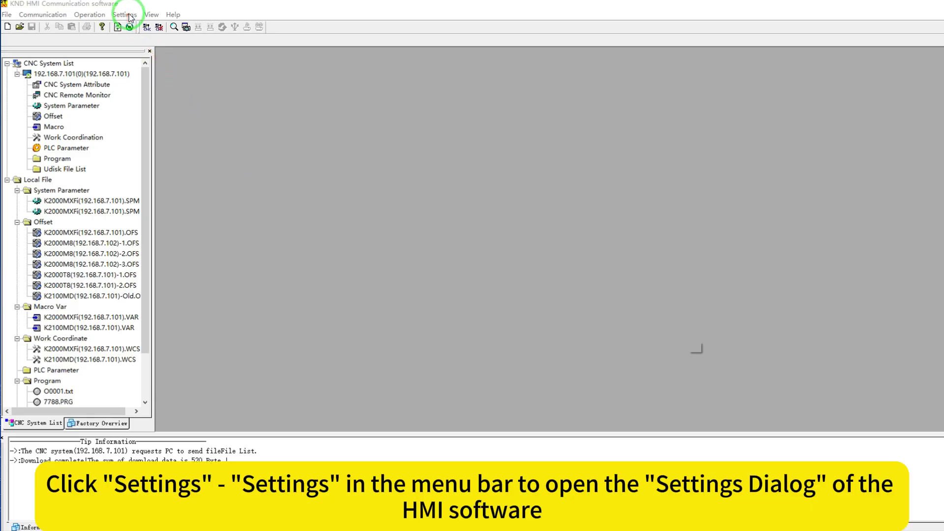
{"action": "left_click", "coordinate": [125, 15]}
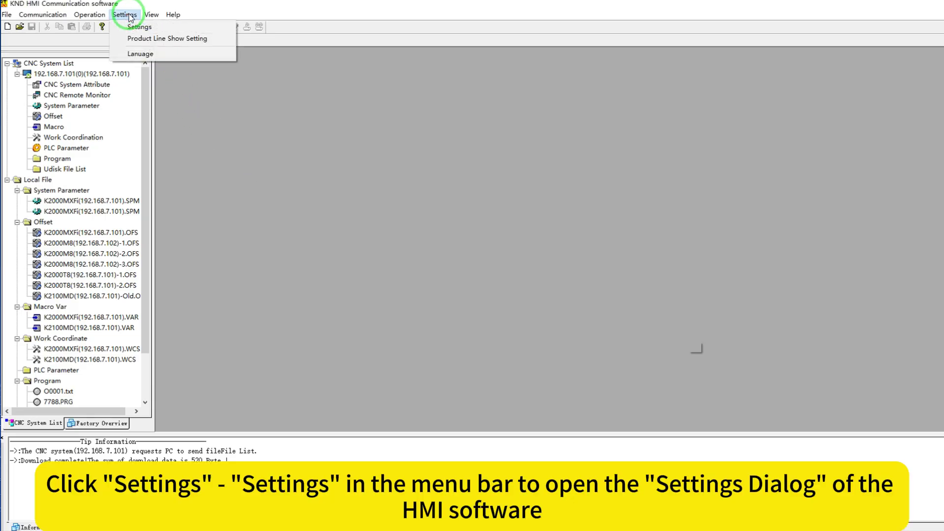
{"action": "left_click", "coordinate": [166, 27]}
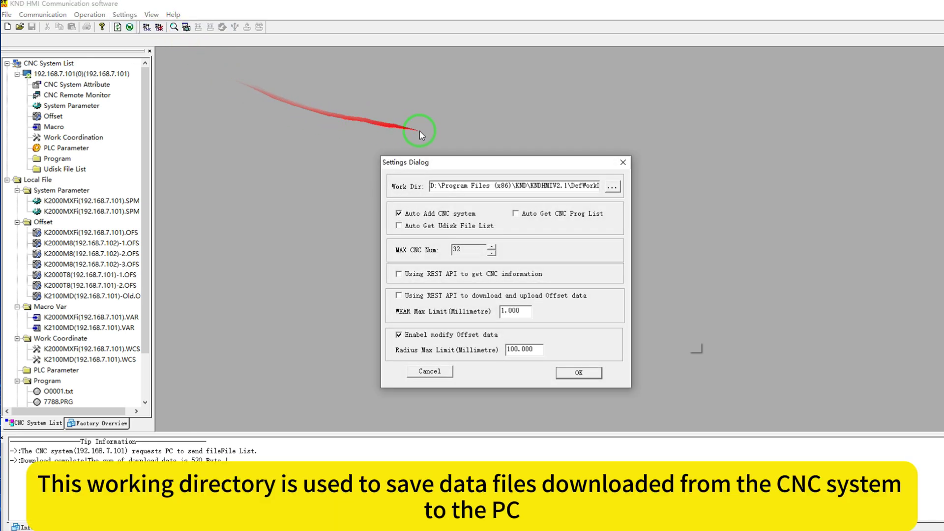
{"action": "left_click", "coordinate": [612, 188]}
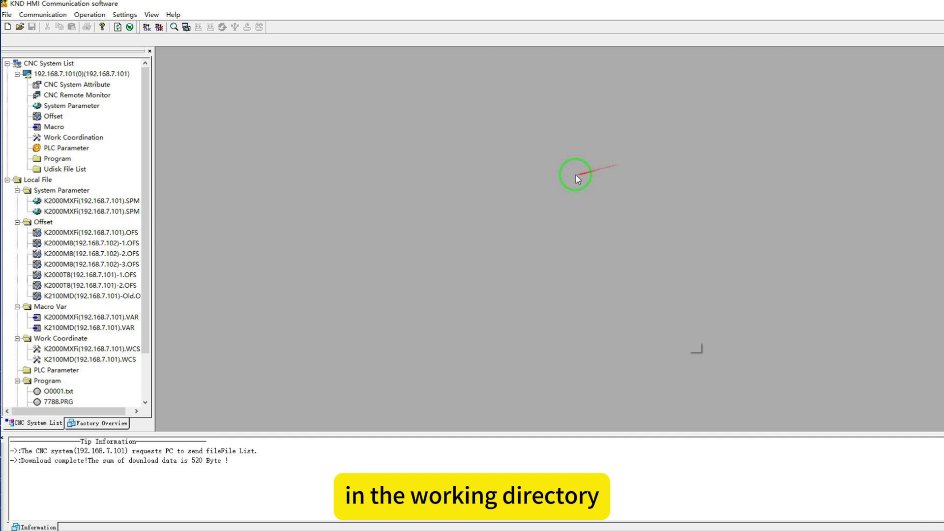
Show the actions available for the local offset file K2000M8(192.168.7.102)-1.OFS.
{"action": "left_click", "coordinate": [80, 243]}
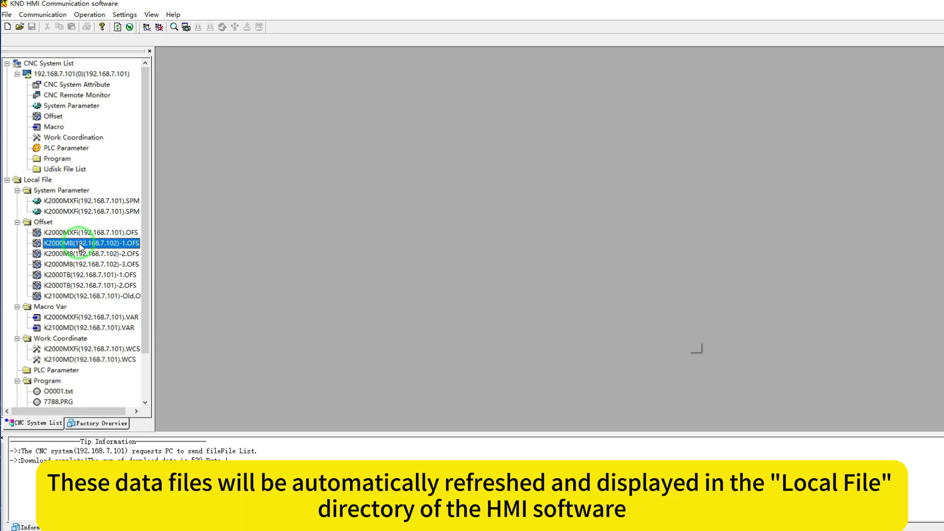
{"action": "right_click", "coordinate": [80, 246]}
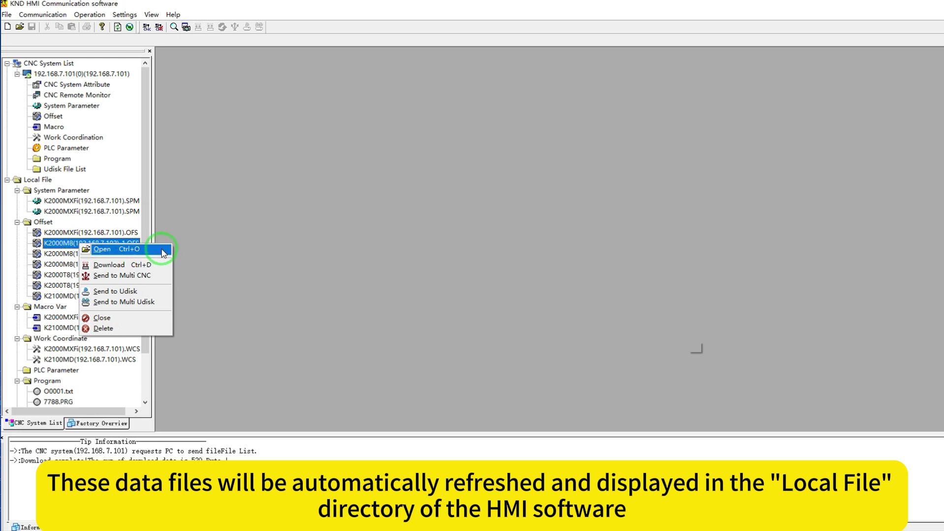